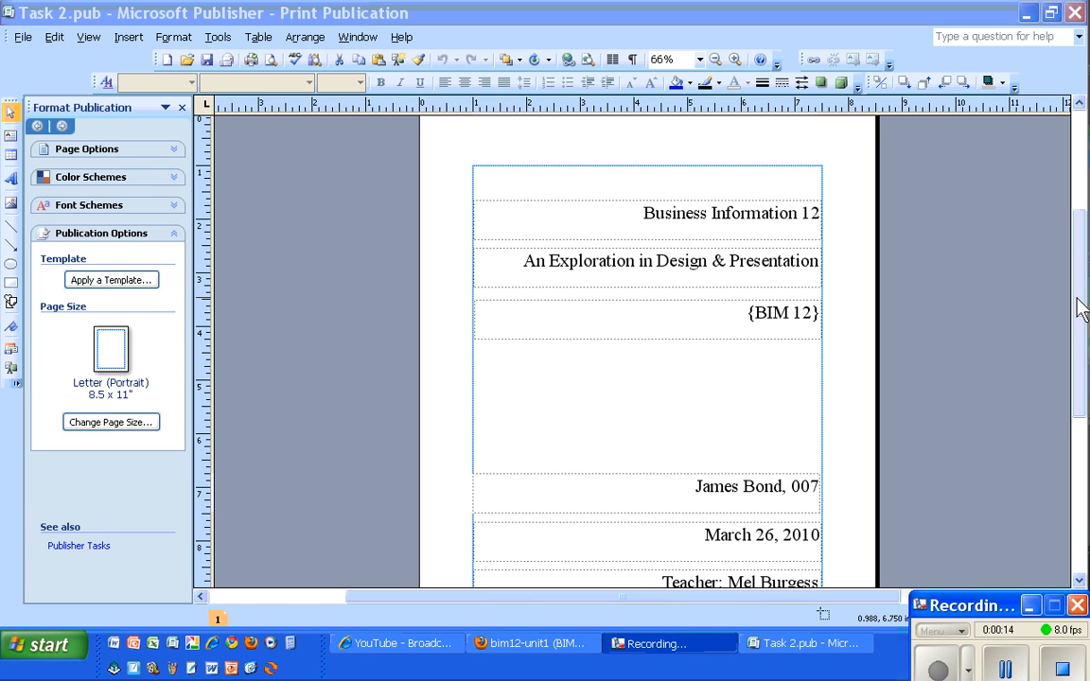
# - Draw a tall, narrow text box down the right side of the cover page, starting about 5.6 in across and 0.8 in down
pyautogui.moveTo(1078, 303)
pyautogui.mouseDown()
pyautogui.moveTo(1078, 316)
pyautogui.moveTo(1078, 301)
pyautogui.mouseUp()
pyautogui.click(715, 59)
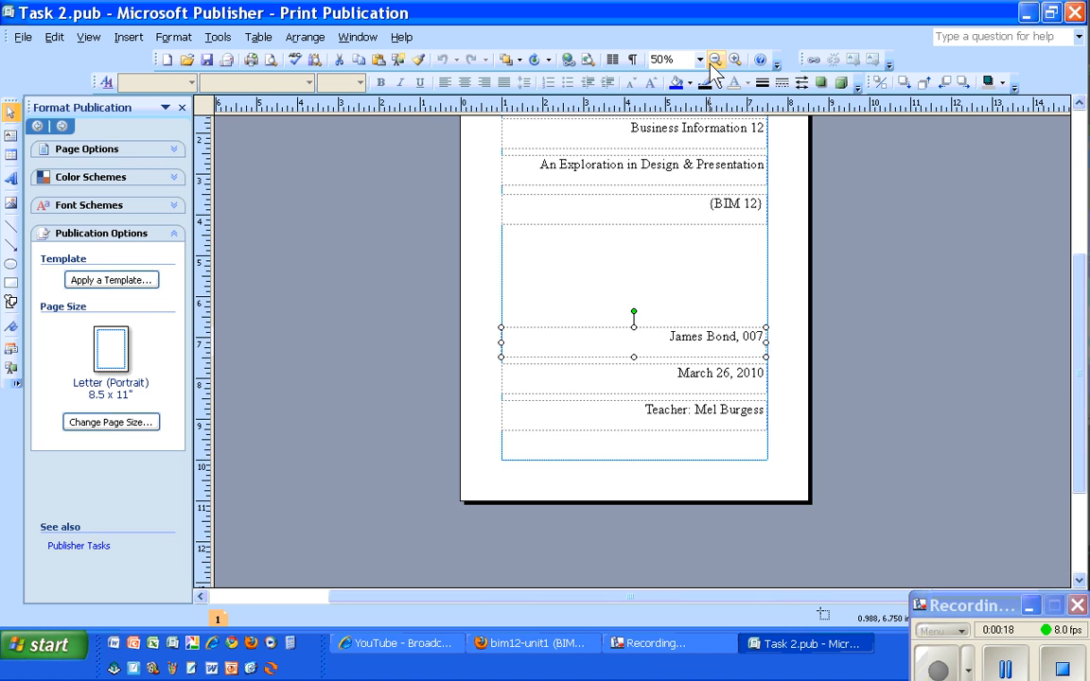
pyautogui.moveTo(1081, 393); pyautogui.dragTo(1073, 350)
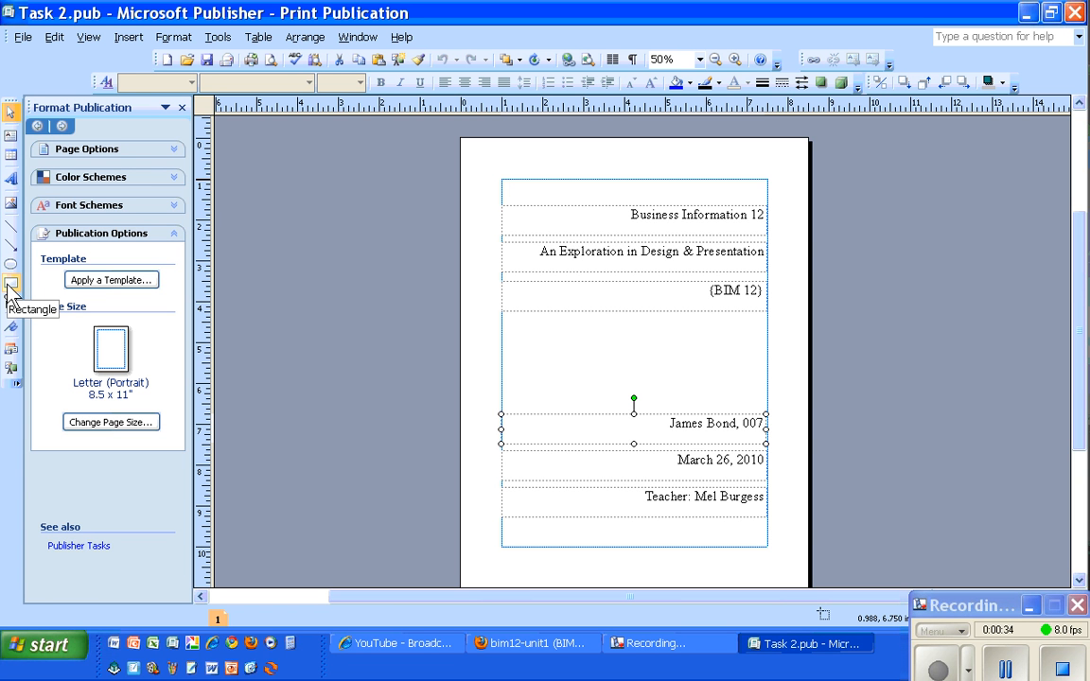
pyautogui.click(10, 137)
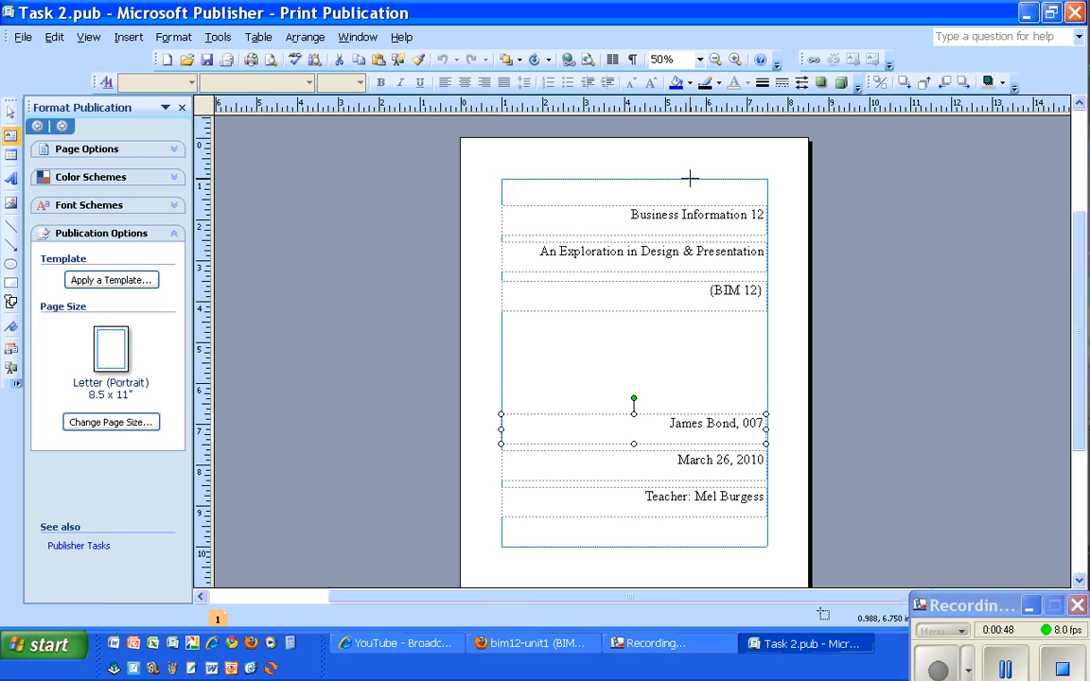
pyautogui.moveTo(690, 171)
pyautogui.mouseDown()
pyautogui.moveTo(771, 321)
pyautogui.moveTo(773, 582)
pyautogui.moveTo(751, 448)
pyautogui.moveTo(771, 451)
pyautogui.moveTo(780, 503)
pyautogui.mouseUp()
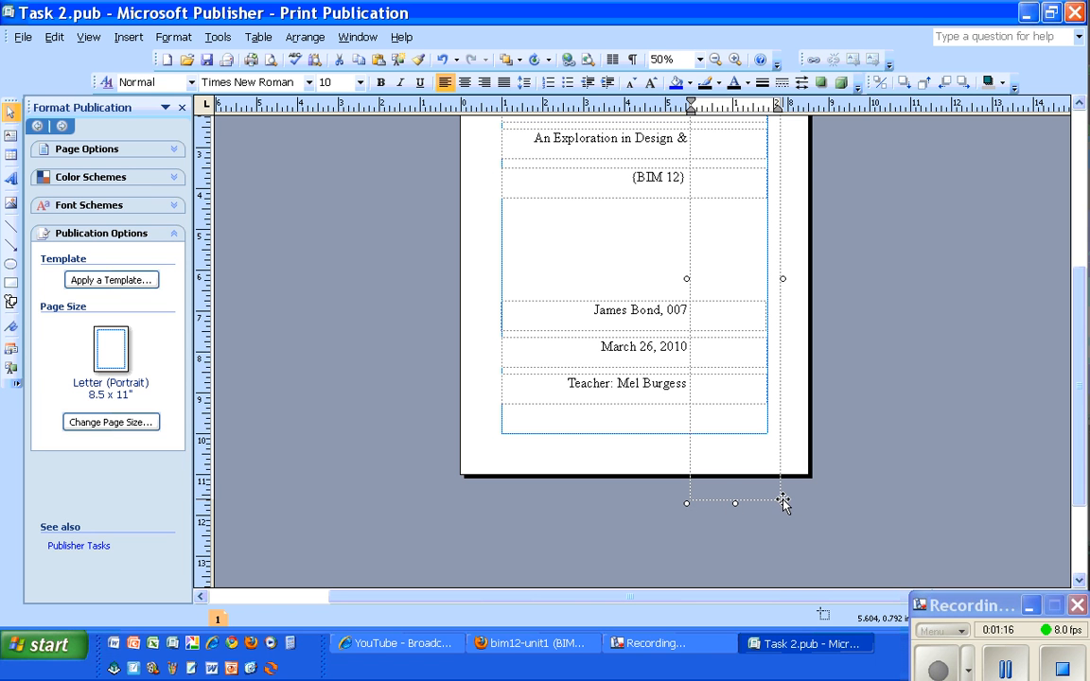
# - Resize the tall text box so its right and bottom edges meet the margin guides and its top edge sits near the top margin
pyautogui.moveTo(783, 504); pyautogui.dragTo(770, 437)
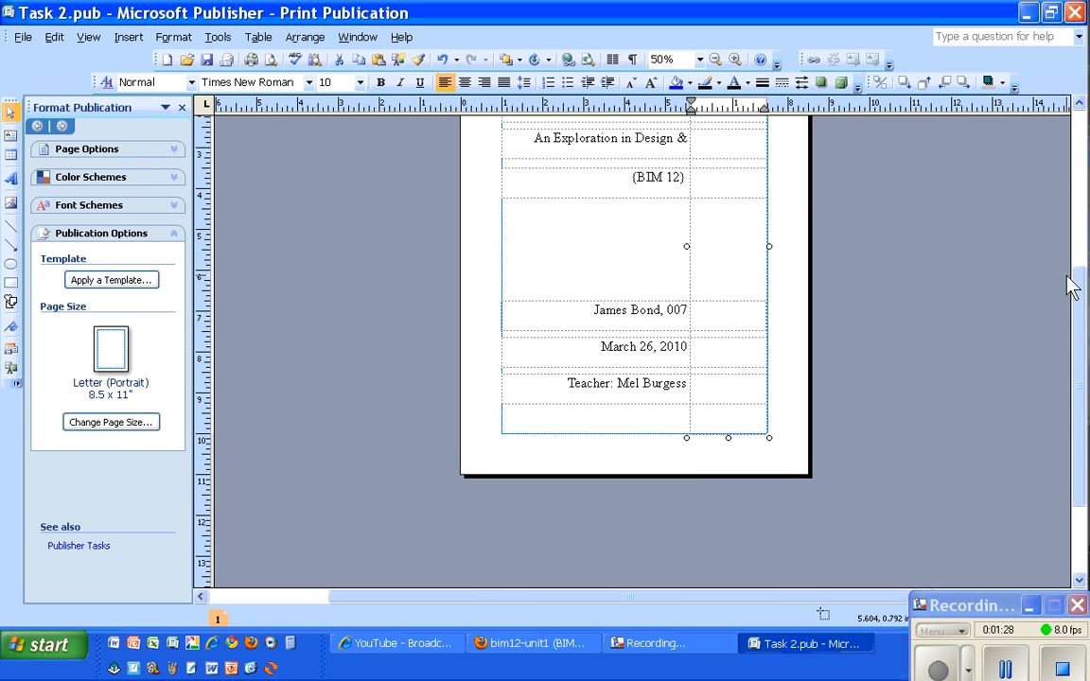
pyautogui.moveTo(1081, 296); pyautogui.dragTo(1077, 246)
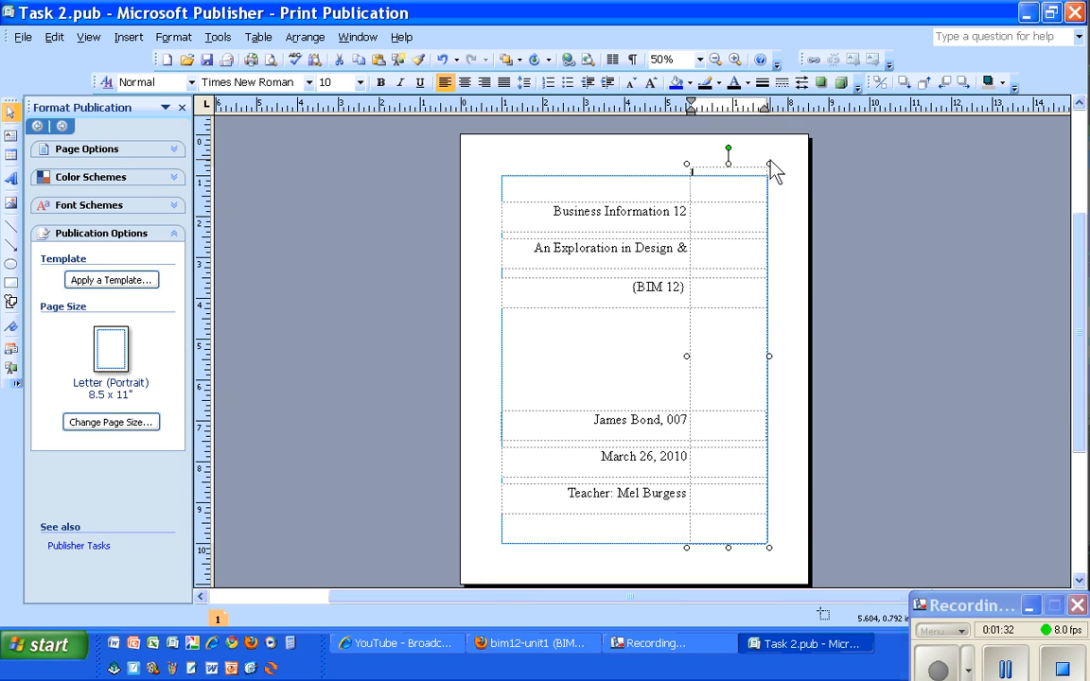
pyautogui.moveTo(769, 163); pyautogui.dragTo(770, 171)
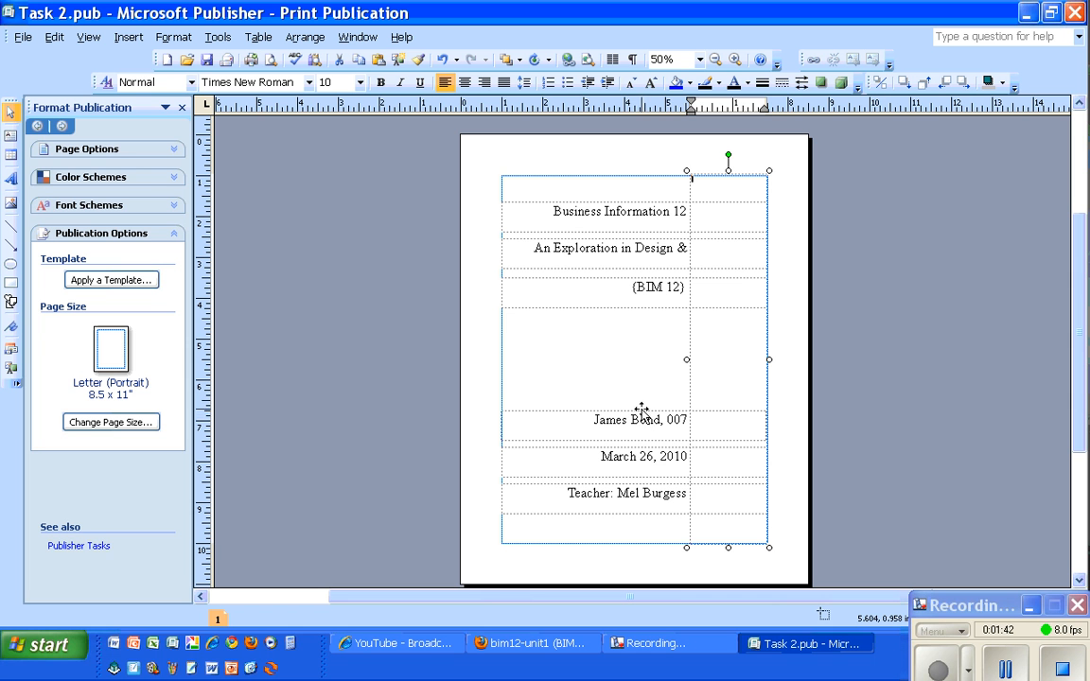
# - Reposition the (BIM 12) text box just below the subtitle, about 3.4 in from the top of the page
pyautogui.click(631, 307)
pyautogui.moveTo(632, 307); pyautogui.dragTo(634, 294)
pyautogui.click(559, 275)
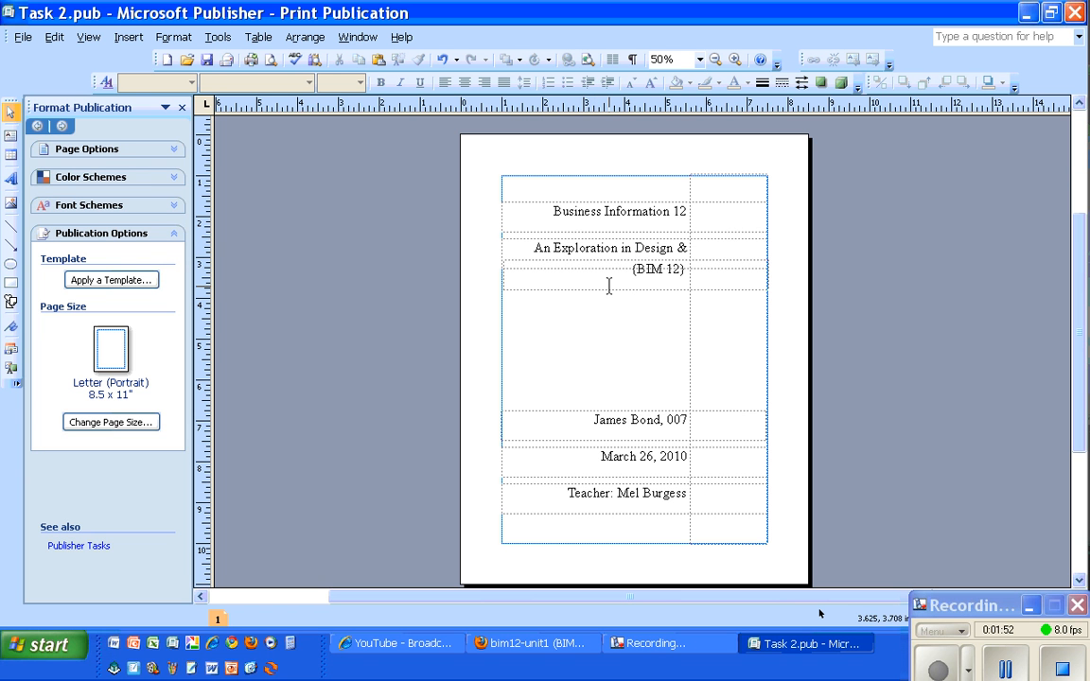
pyautogui.click(609, 299)
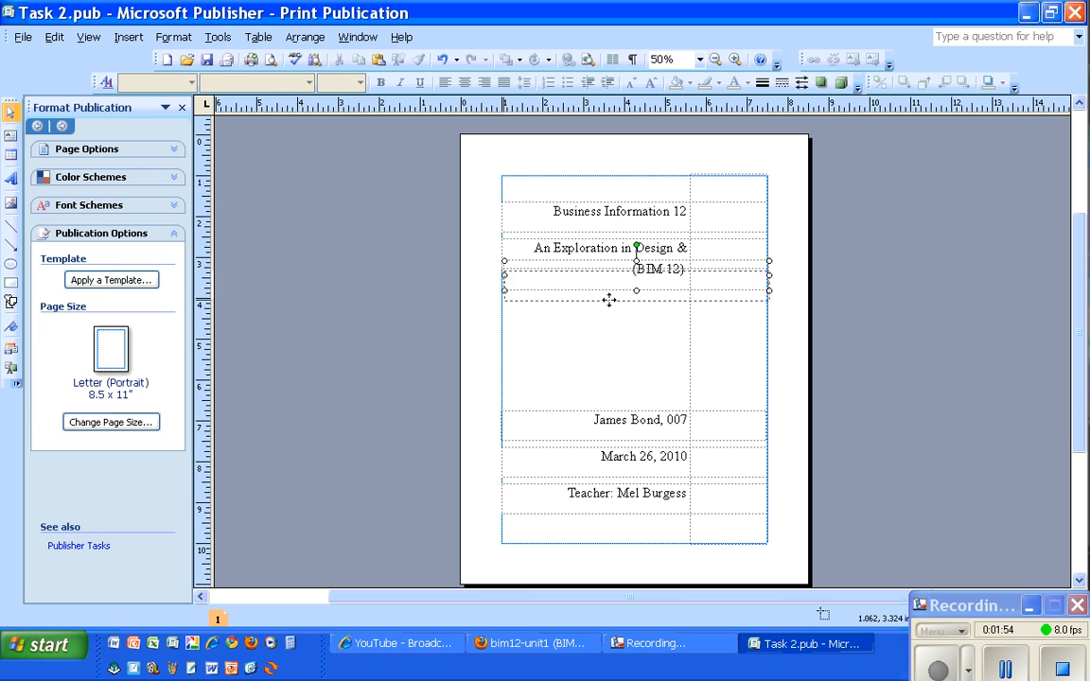
pyautogui.moveTo(609, 303); pyautogui.dragTo(606, 303)
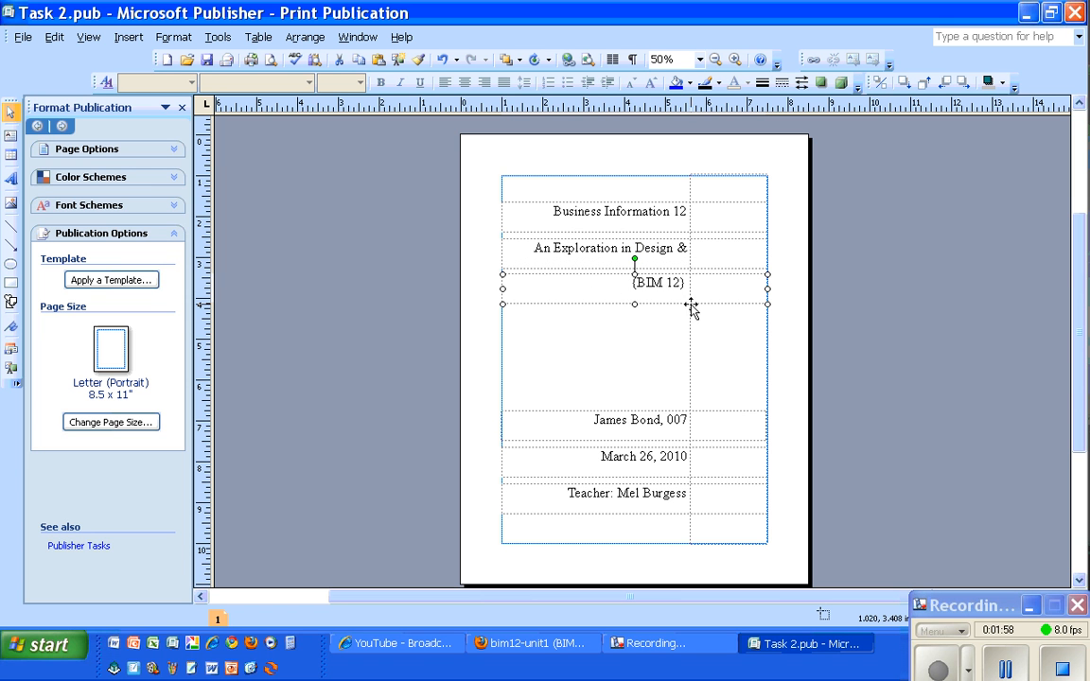
# - Format the tall text box with a gold fill colour
pyautogui.click(696, 335)
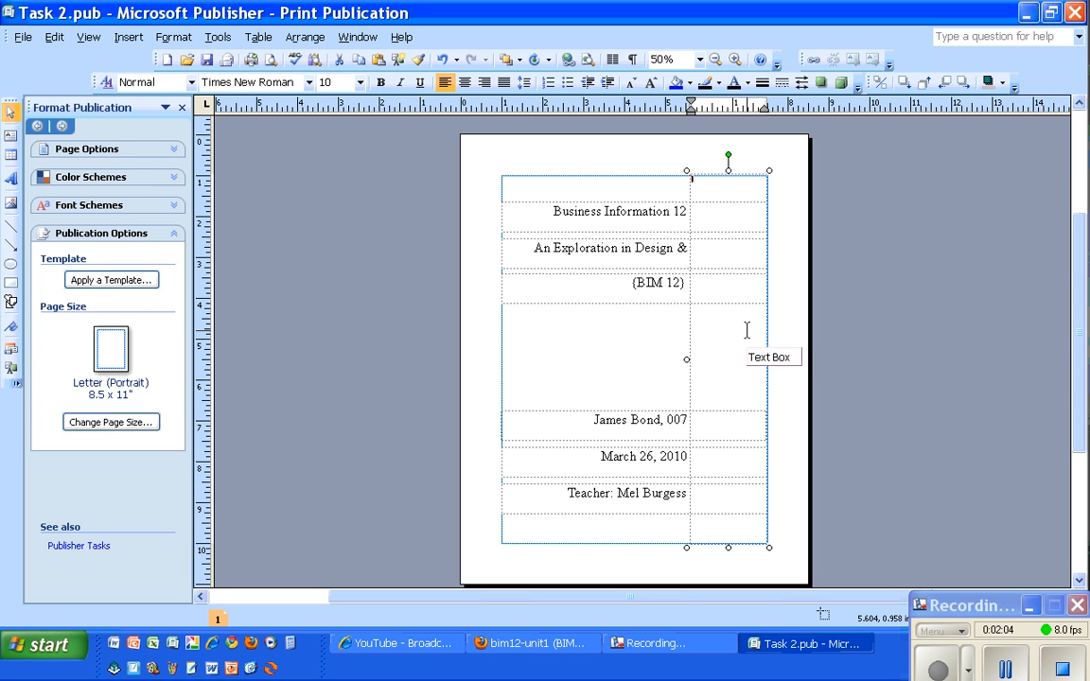
pyautogui.doubleClick(690, 324)
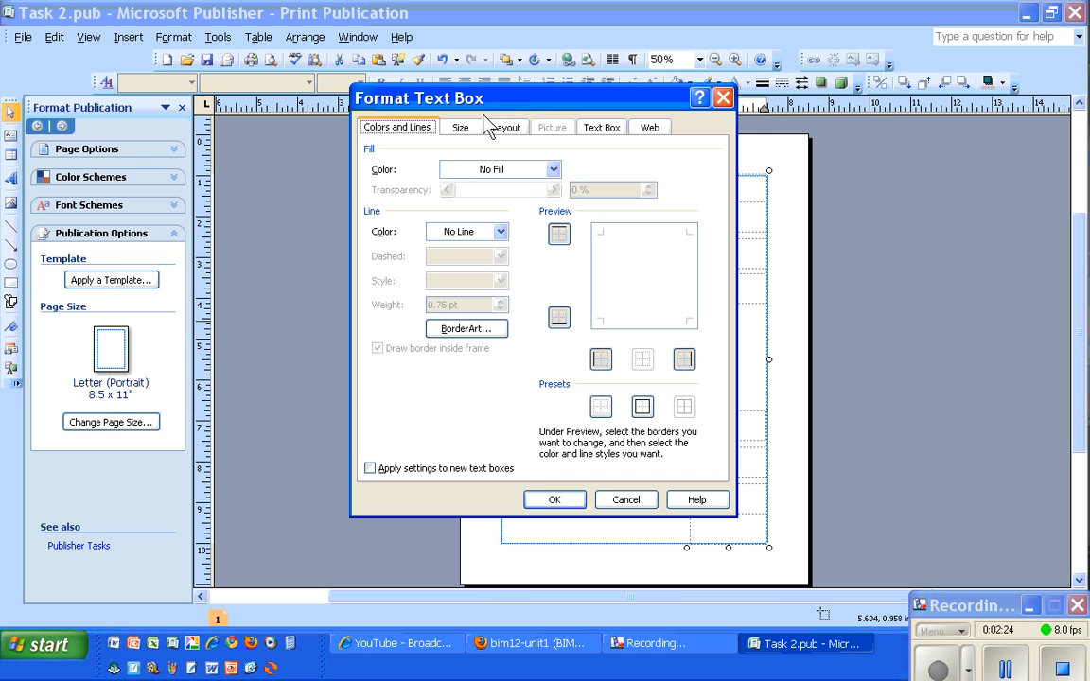
pyautogui.click(553, 169)
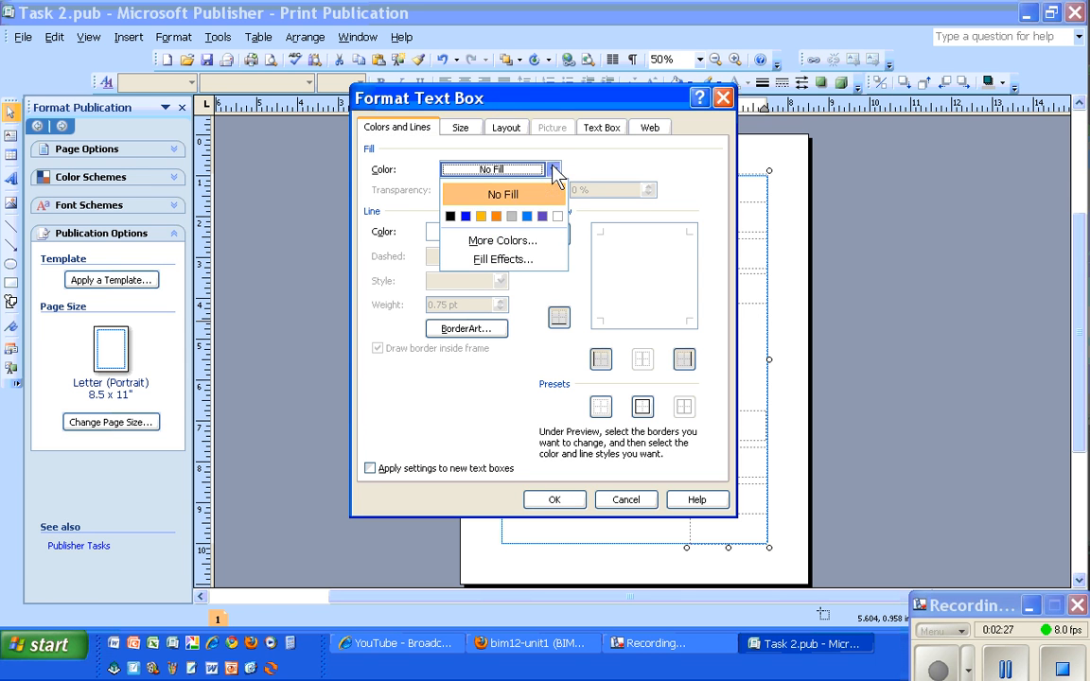
pyautogui.click(481, 216)
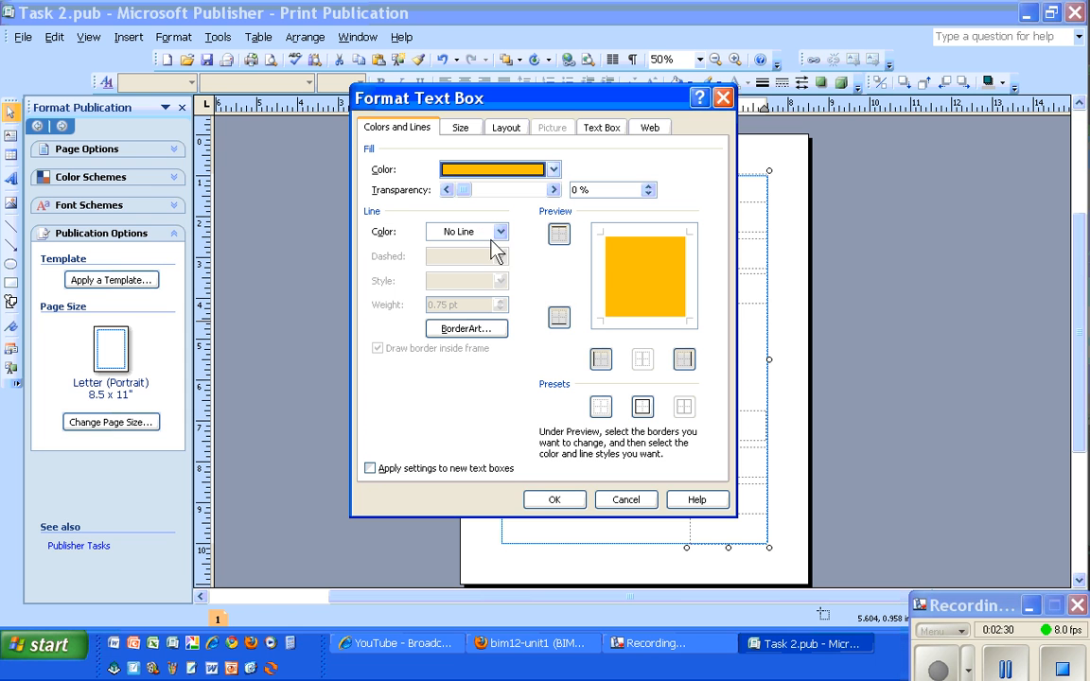
# - Try a solid blue border with a weight of 7.75 pt on the tall text box
pyautogui.click(597, 357)
pyautogui.click(501, 235)
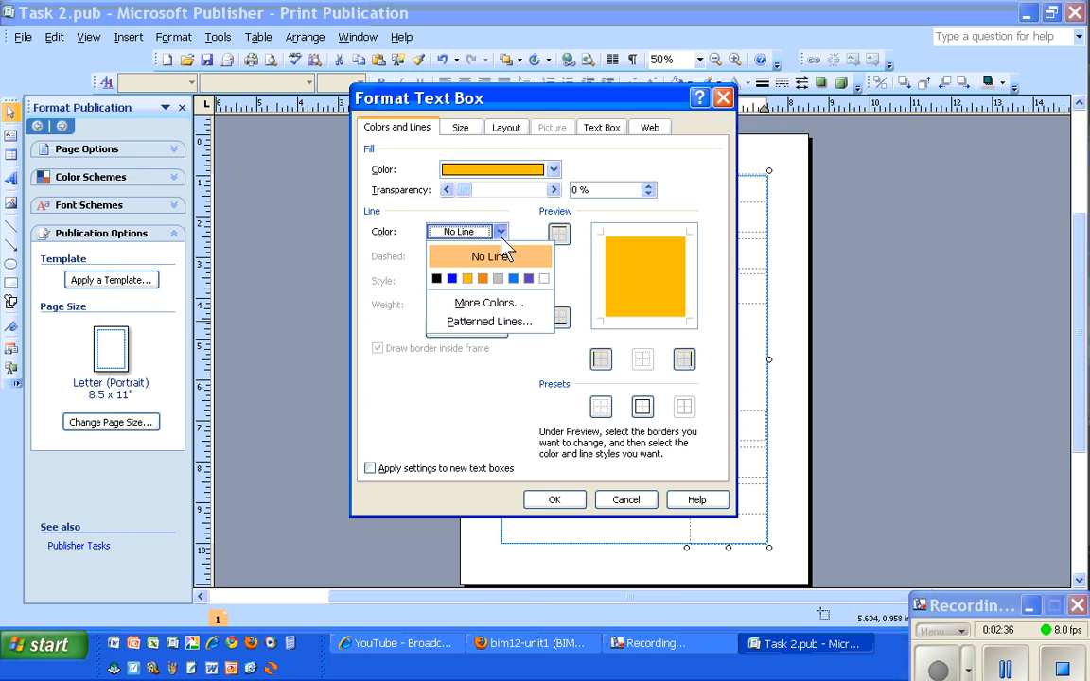
pyautogui.click(452, 278)
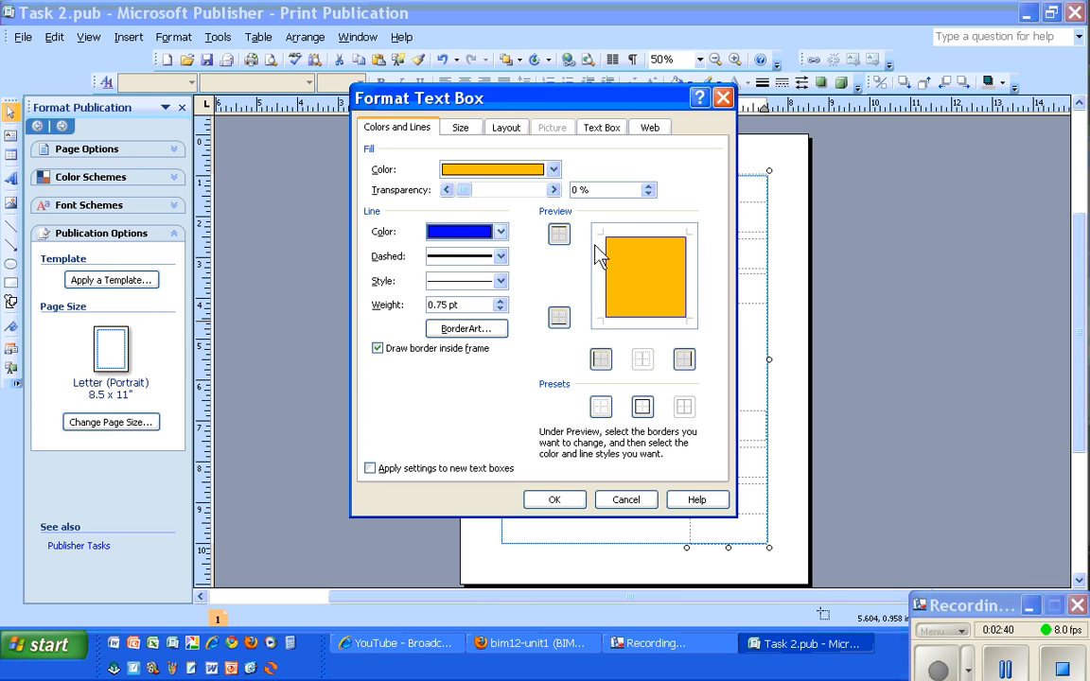
pyautogui.click(501, 301)
pyautogui.click(500, 301)
pyautogui.click(500, 300)
pyautogui.click(501, 301)
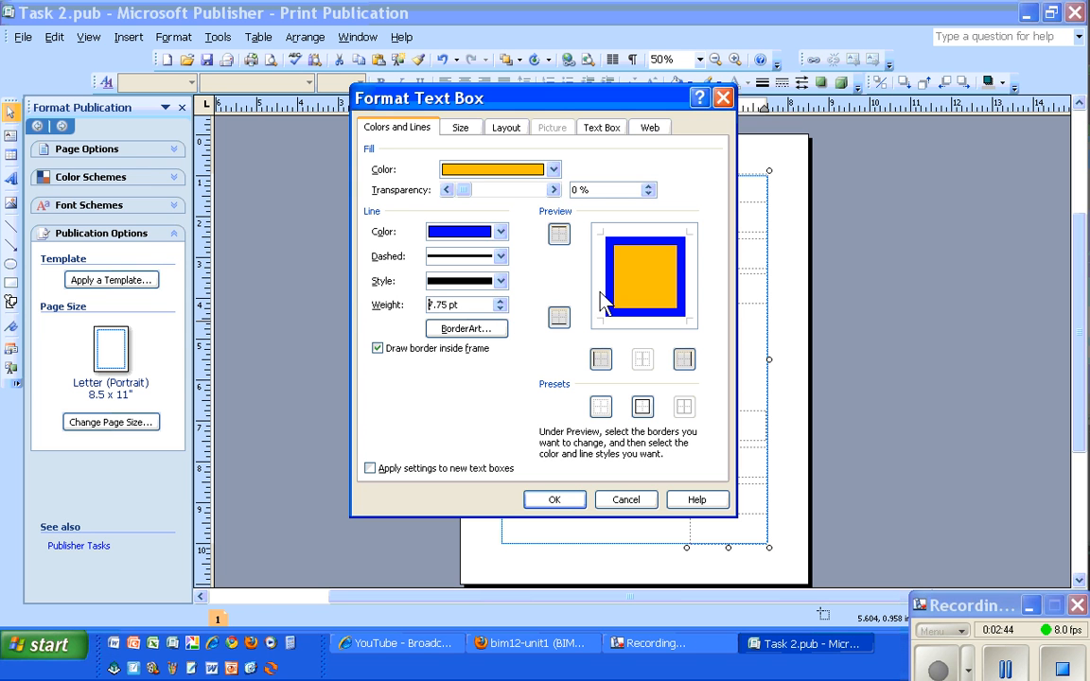
# - Set the tall text box's border colour to No Line and apply the formatting
pyautogui.click(501, 235)
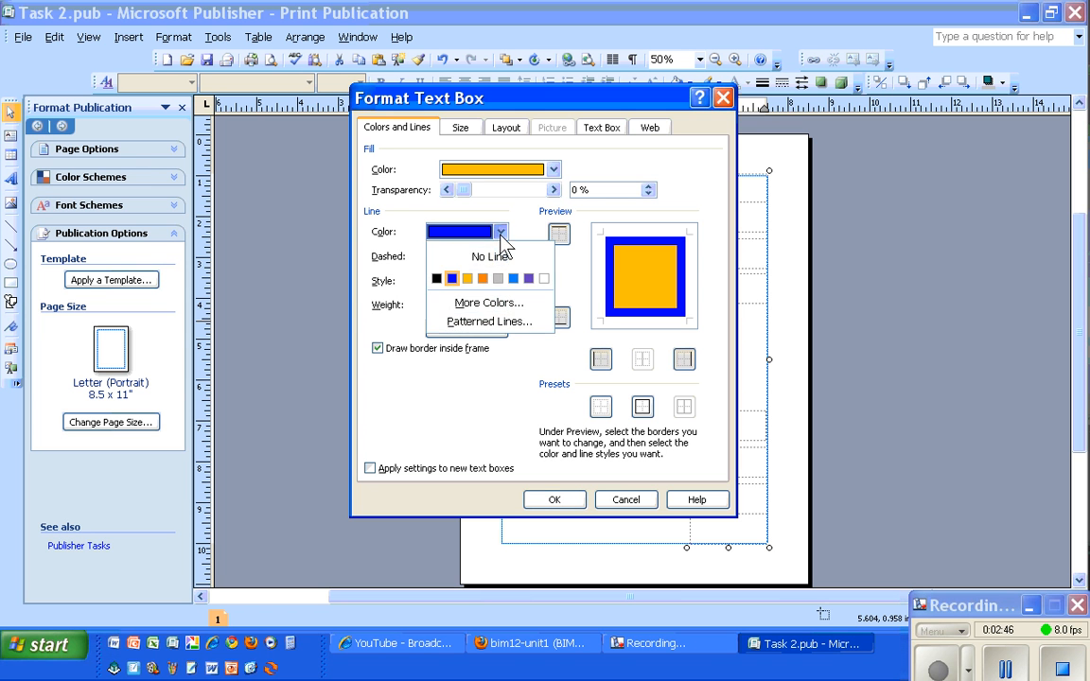
pyautogui.click(491, 250)
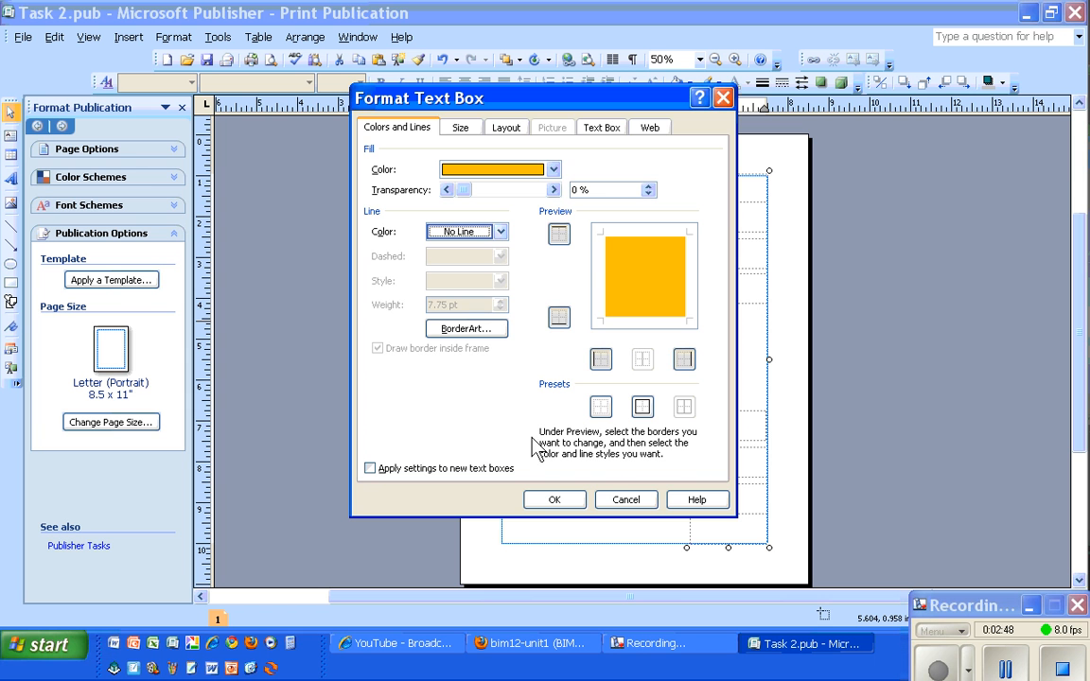
pyautogui.click(549, 502)
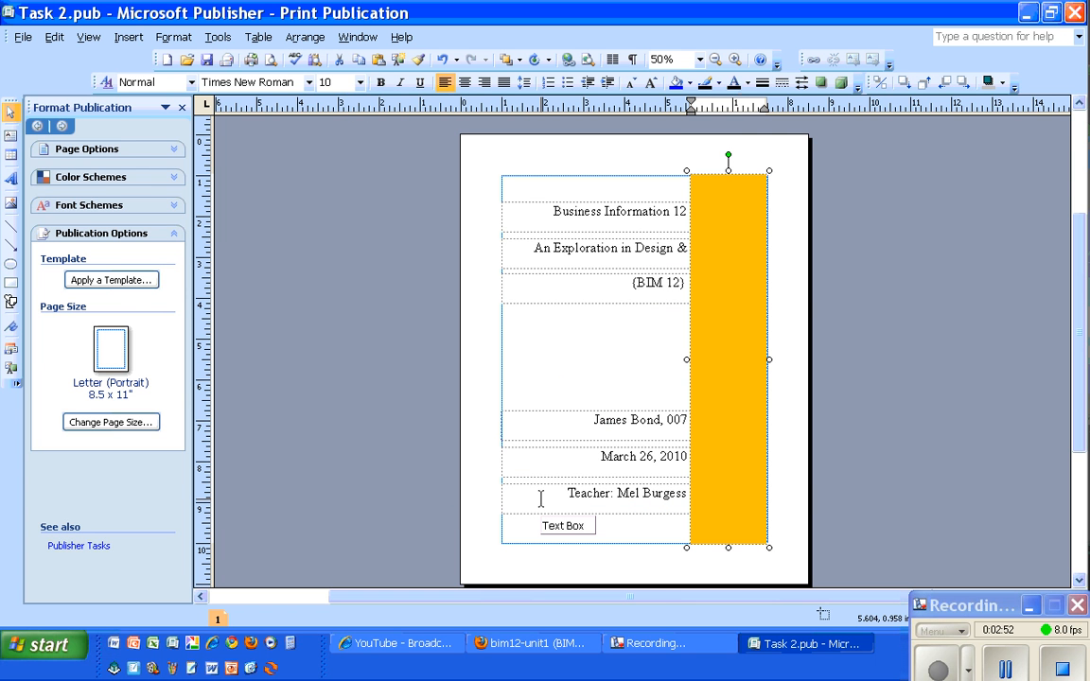
# - Bring the gold text box to the front of the page's stacking order
pyautogui.rightClick(691, 344)
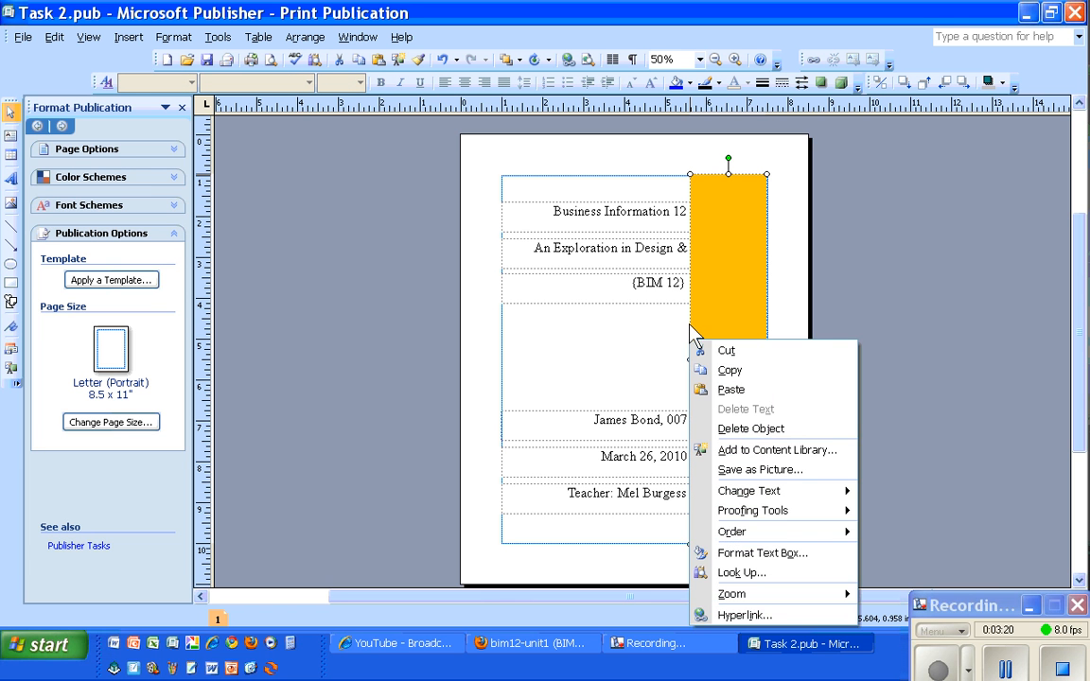
pyautogui.click(690, 325)
pyautogui.rightClick(690, 323)
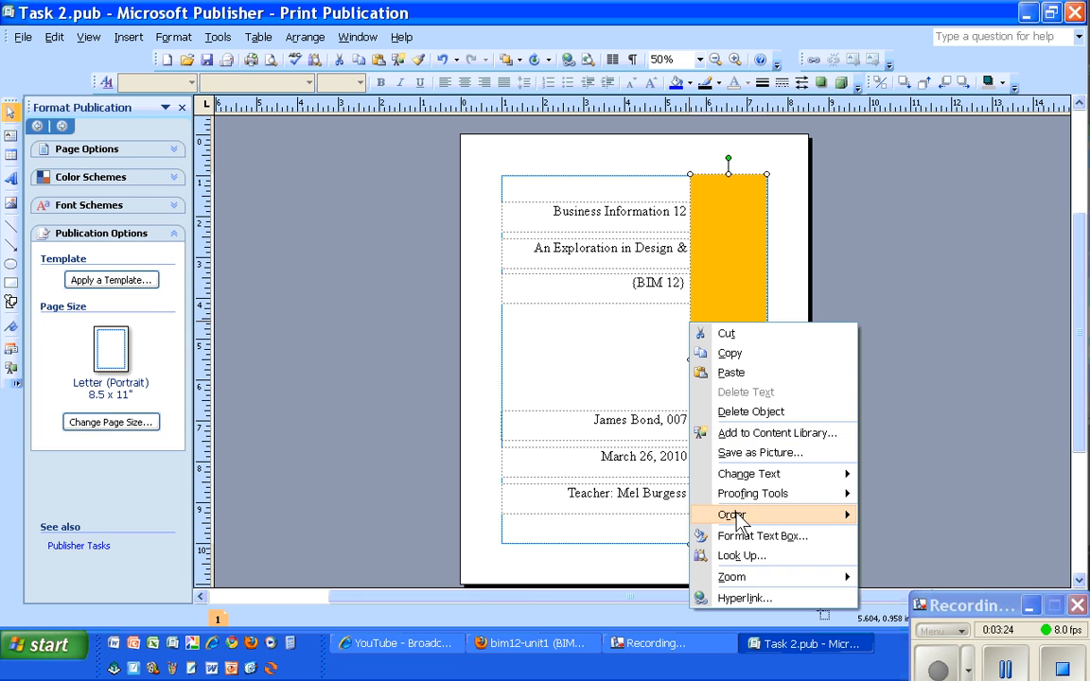
pyautogui.moveTo(738, 520)
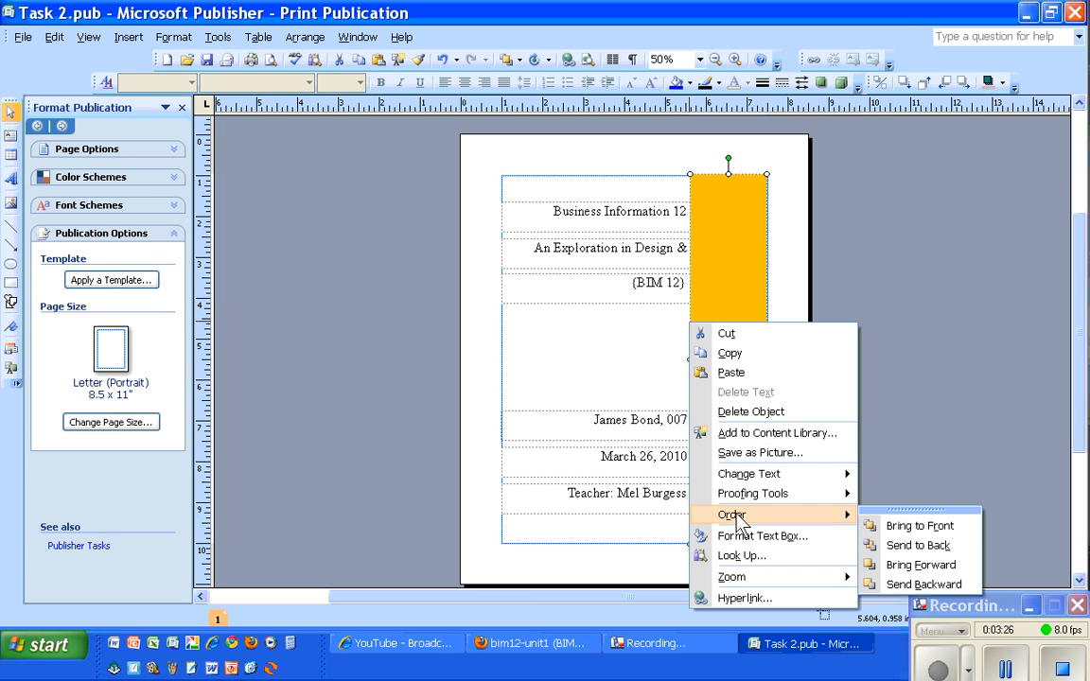
pyautogui.click(939, 536)
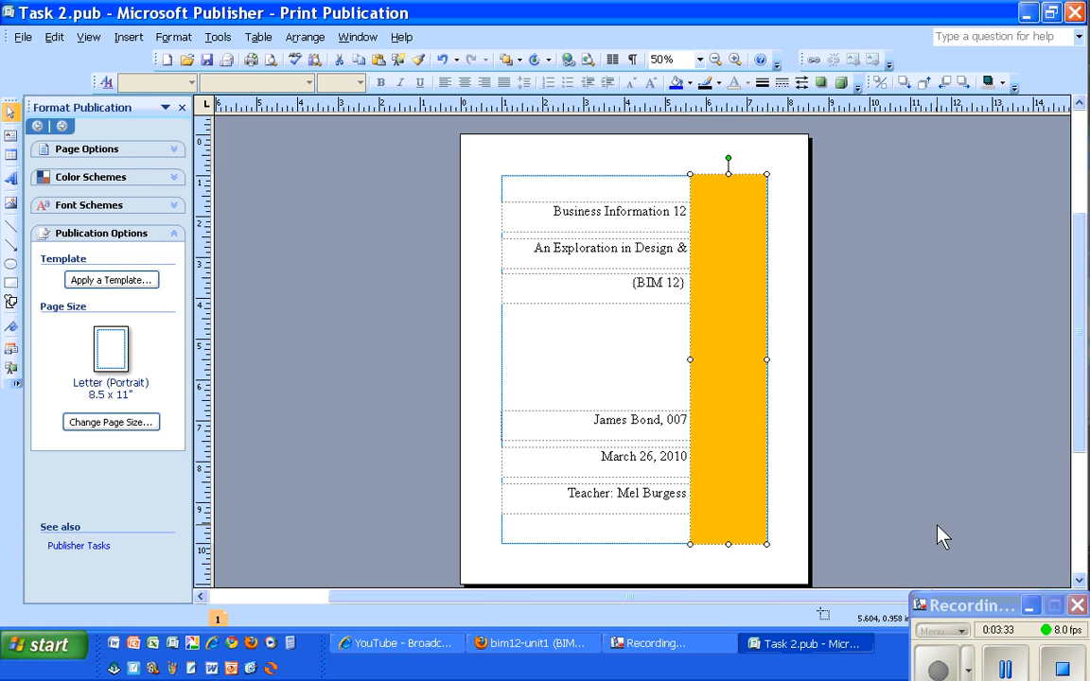
# - Send the gold text box to the back, behind the cover page's text boxes
pyautogui.rightClick(767, 334)
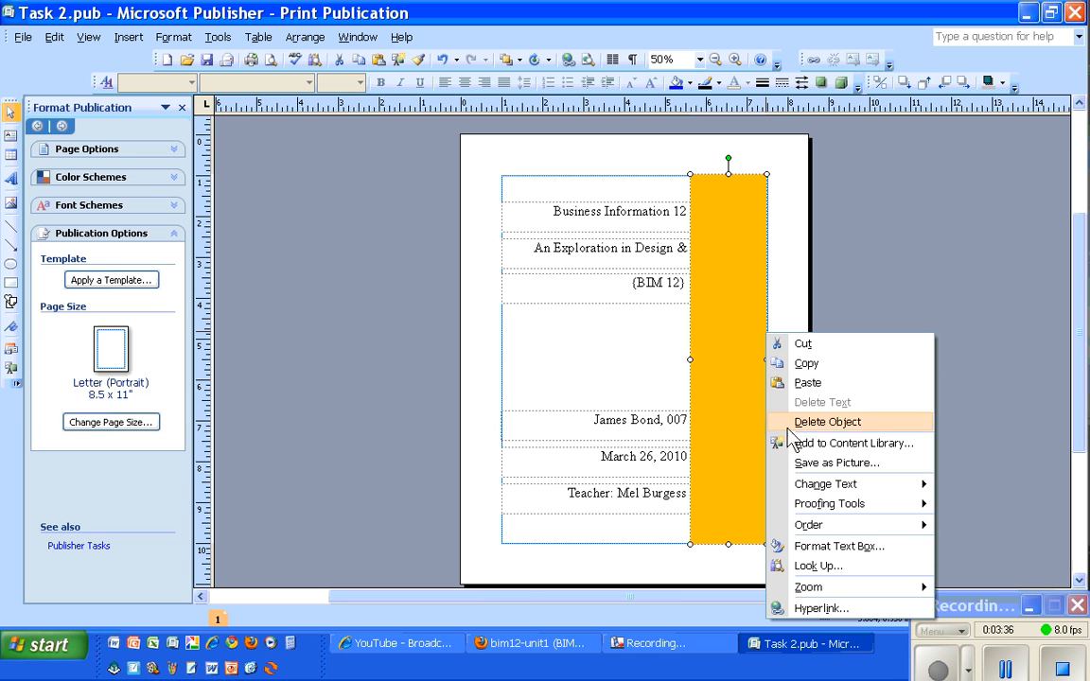
pyautogui.moveTo(827, 523)
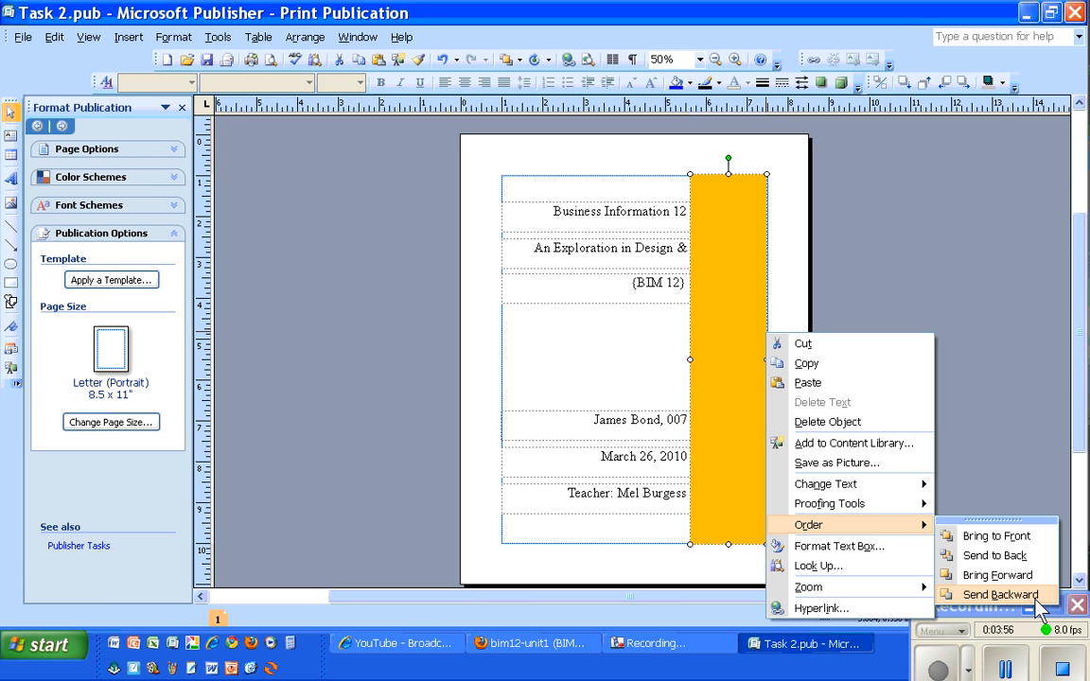
pyautogui.click(993, 556)
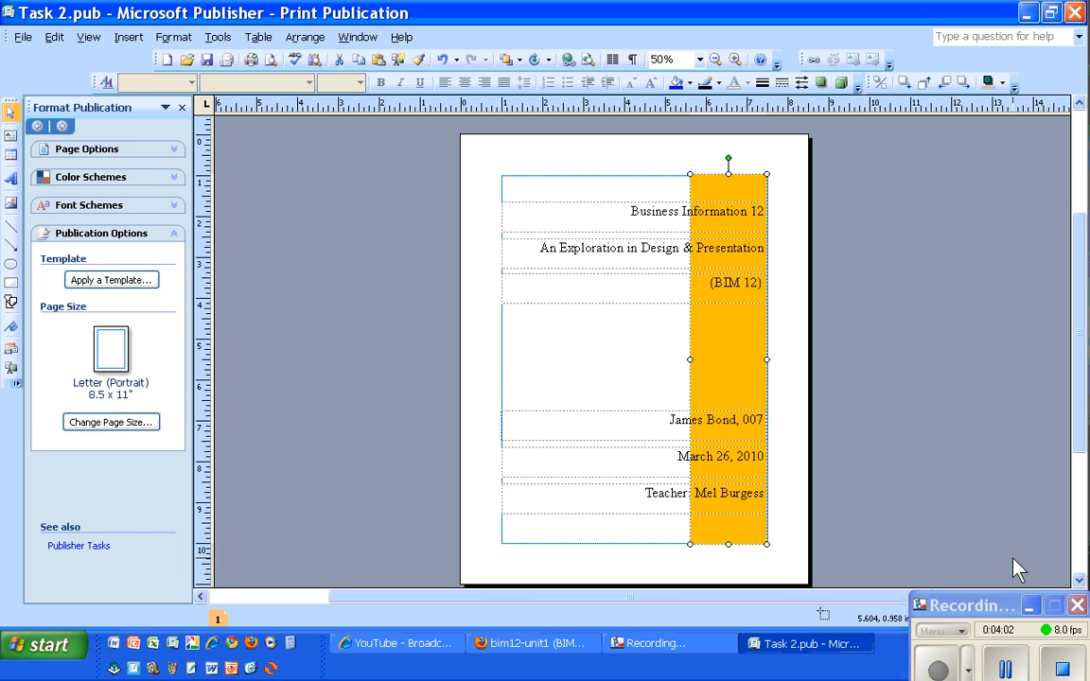
# - Change the fill colour of the tall text box to black and apply it
pyautogui.doubleClick(768, 348)
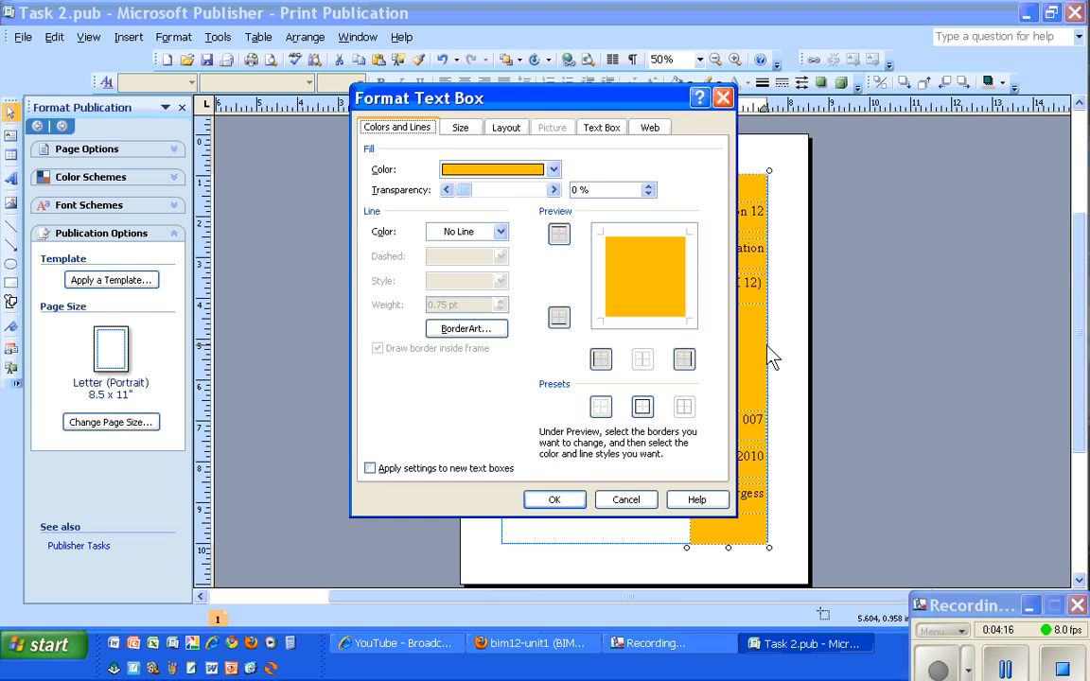
pyautogui.click(507, 173)
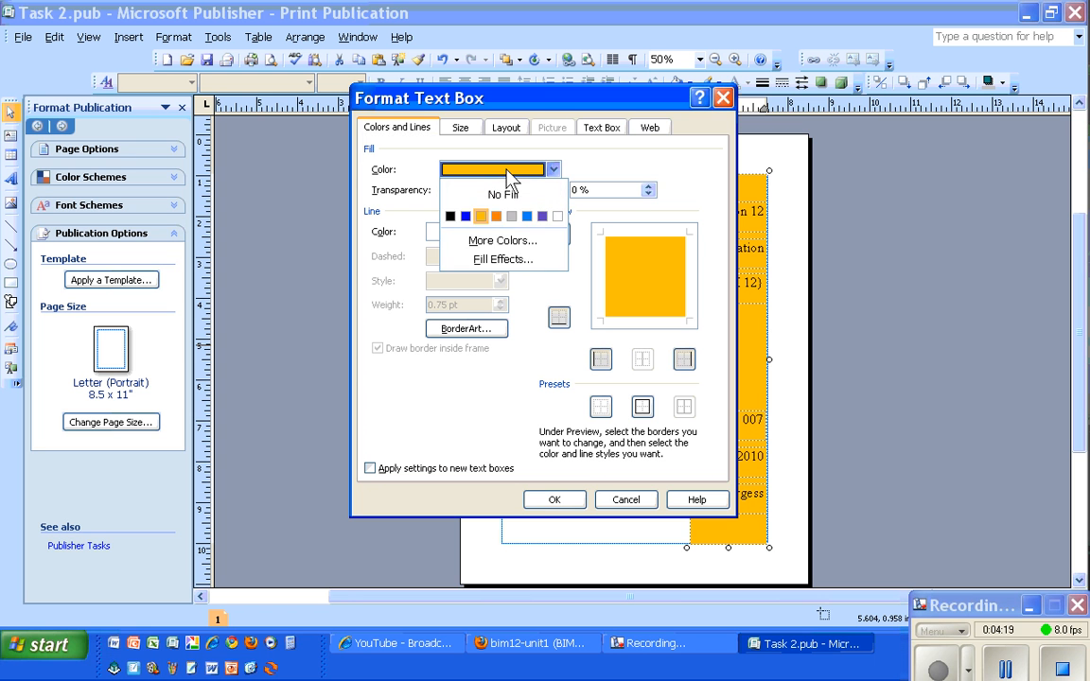
pyautogui.click(455, 218)
pyautogui.click(549, 502)
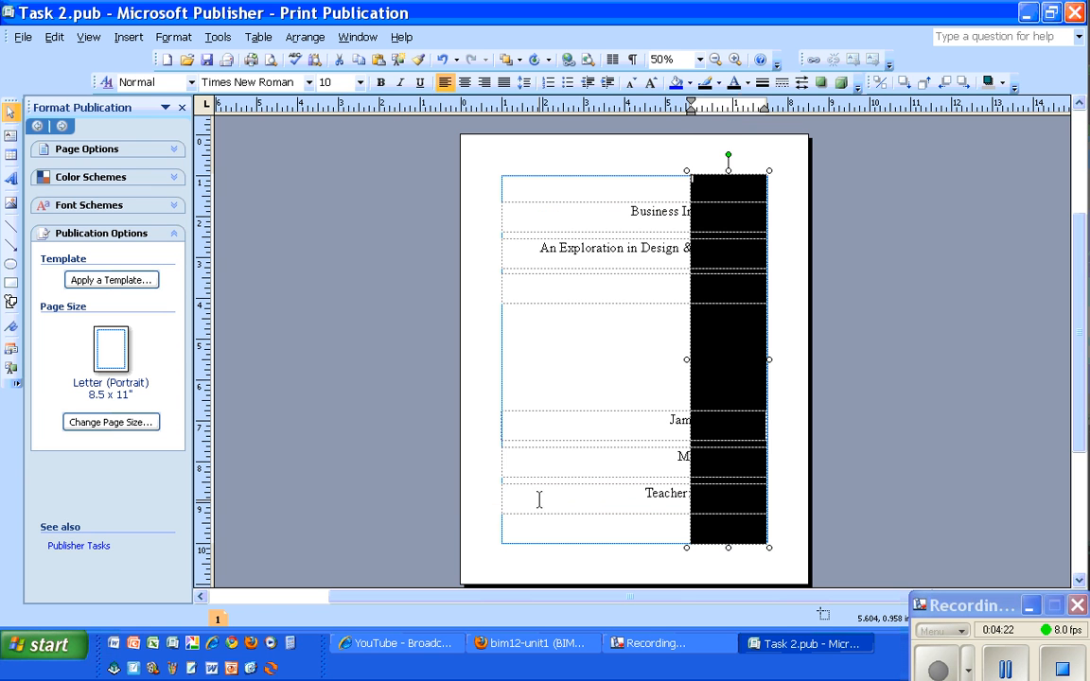
# - Fill the tall text box with light green from the standard colours and save the publication
pyautogui.doubleClick(764, 331)
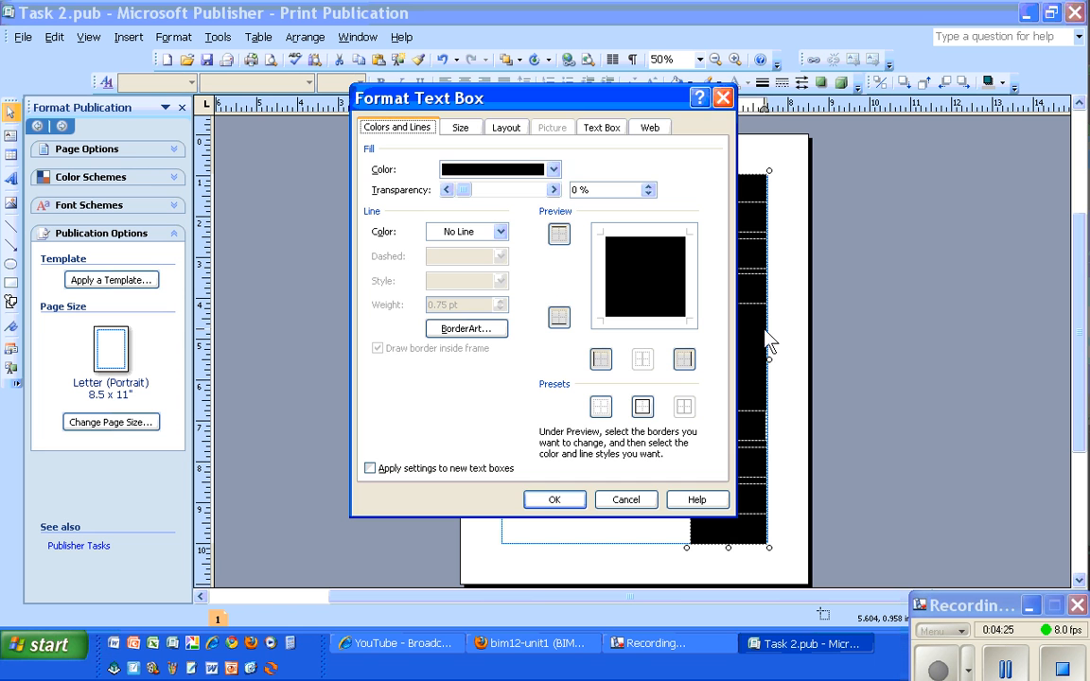
pyautogui.click(554, 170)
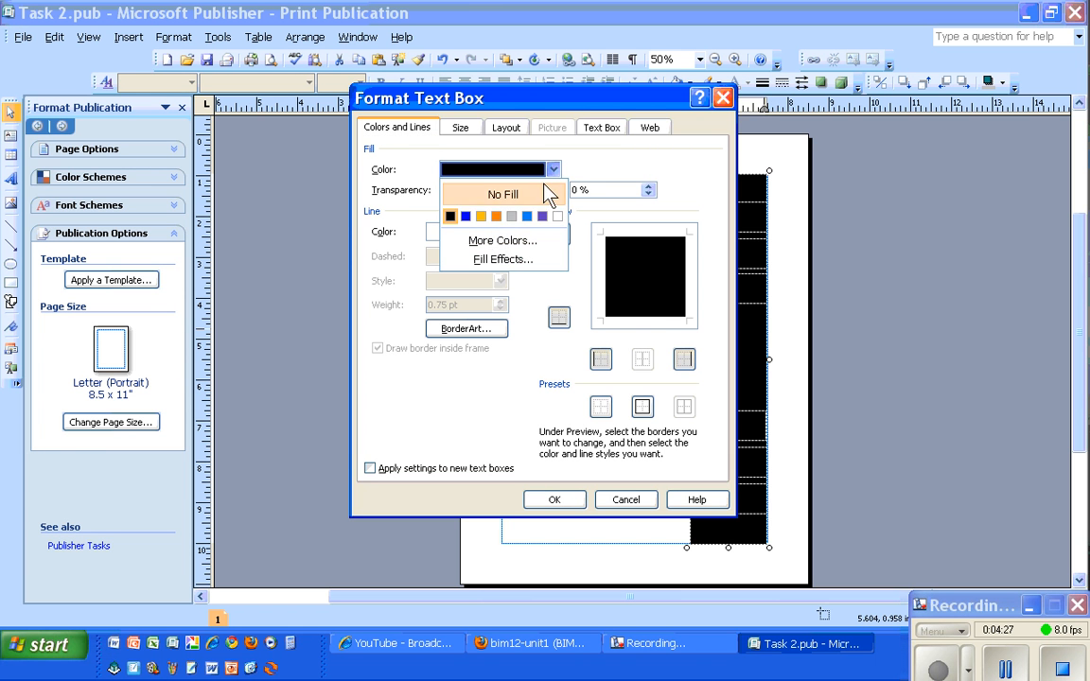
pyautogui.click(479, 241)
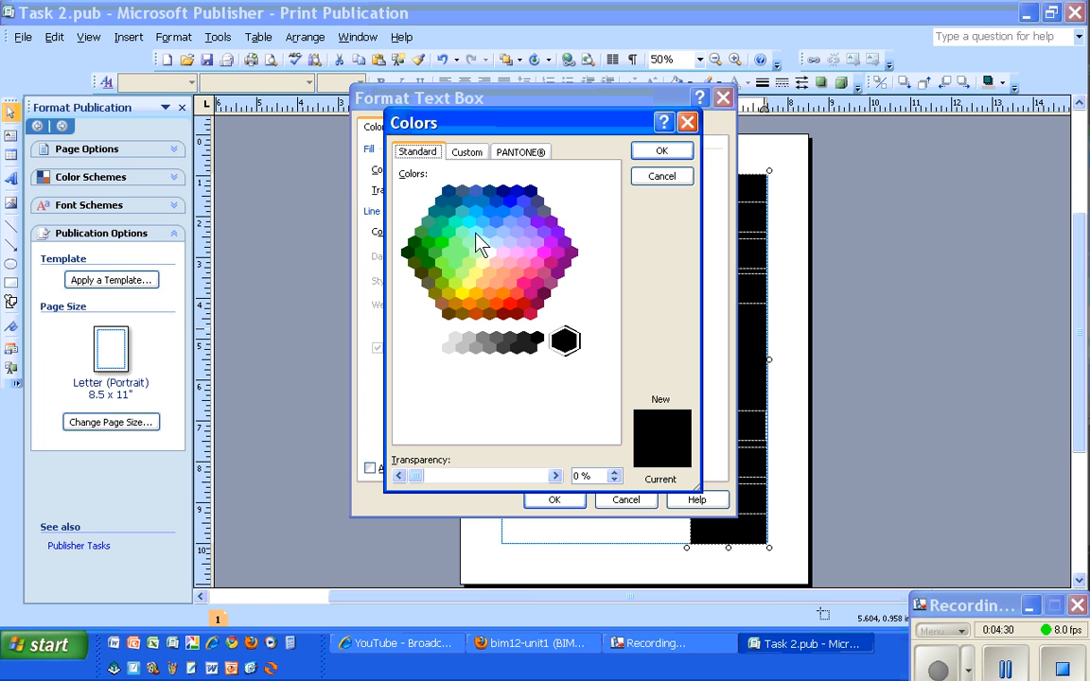
pyautogui.click(449, 252)
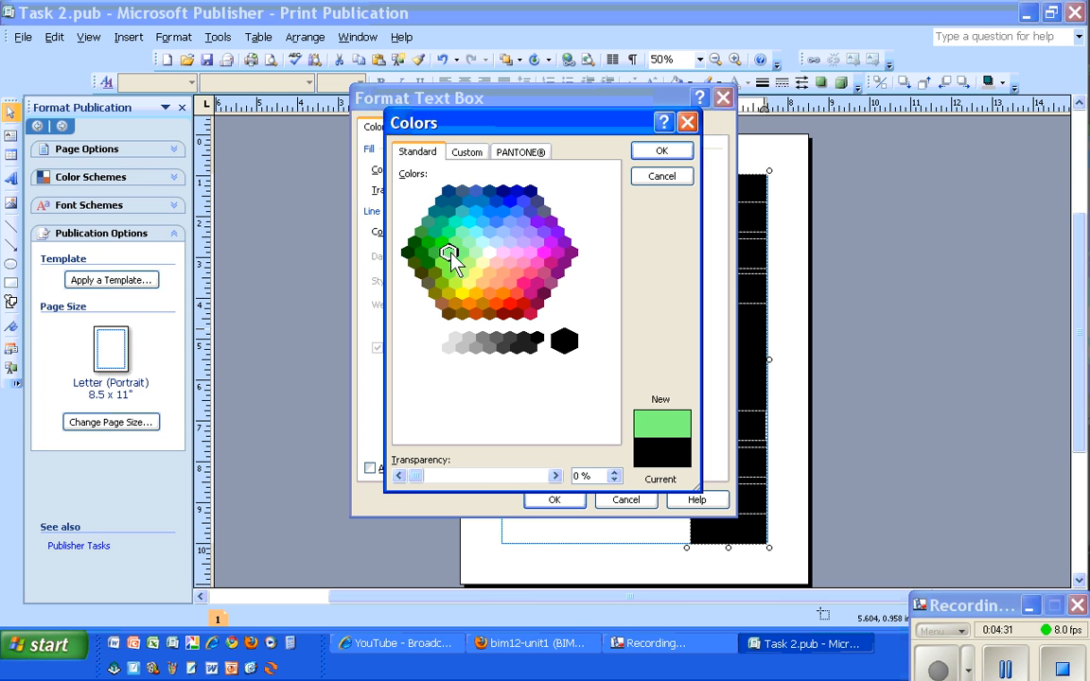
pyautogui.click(659, 155)
pyautogui.click(555, 499)
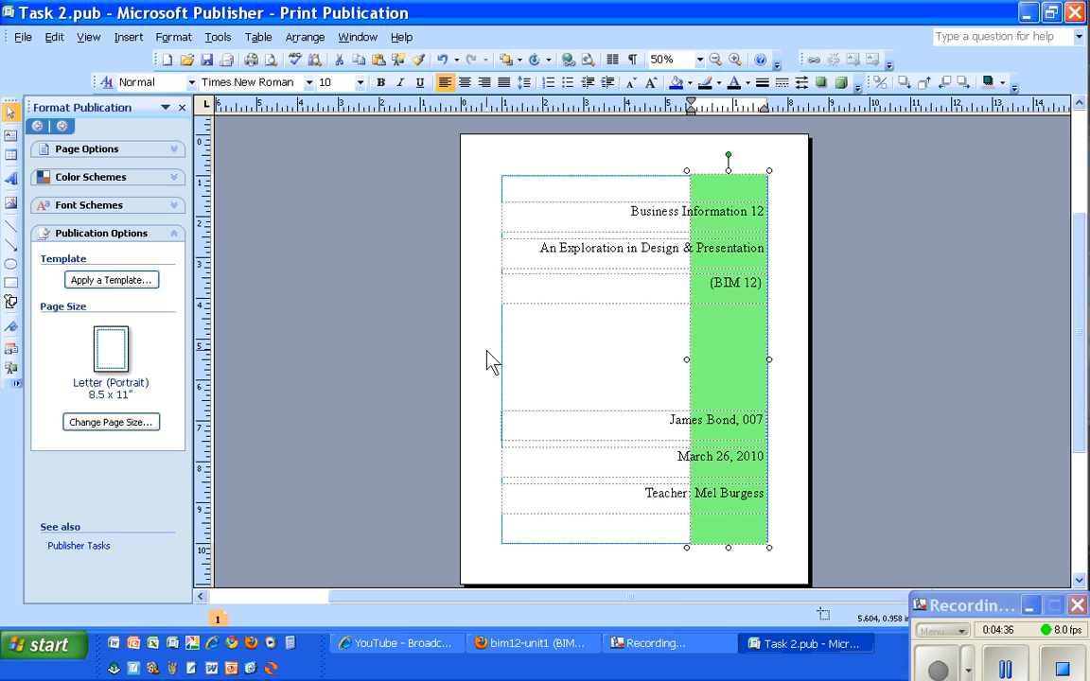
pyautogui.click(207, 60)
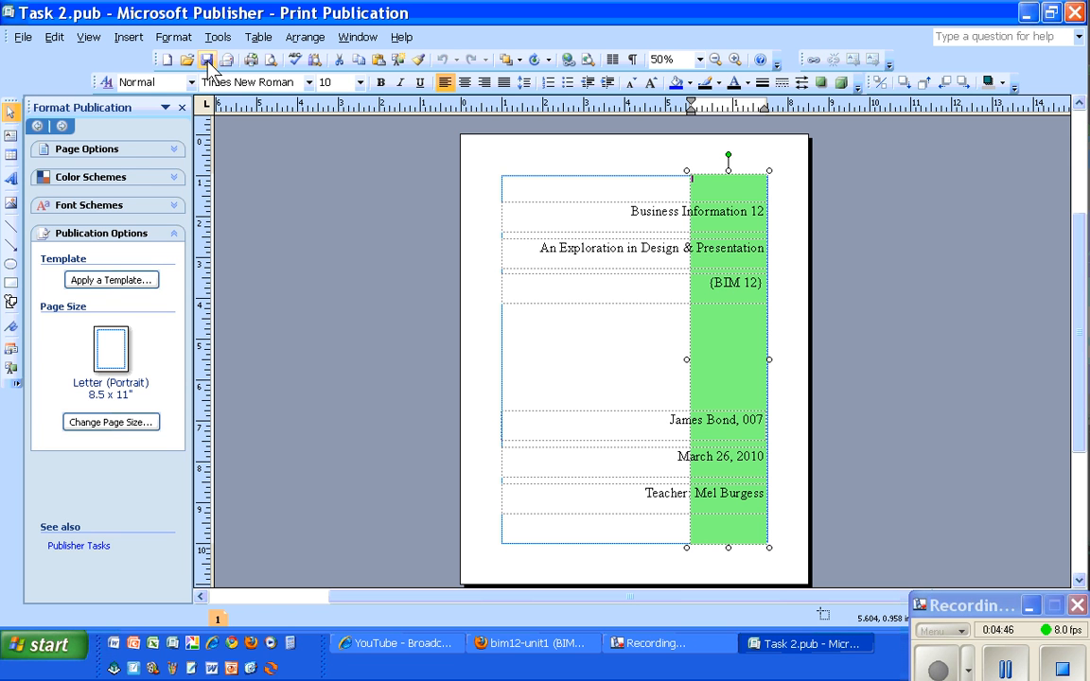